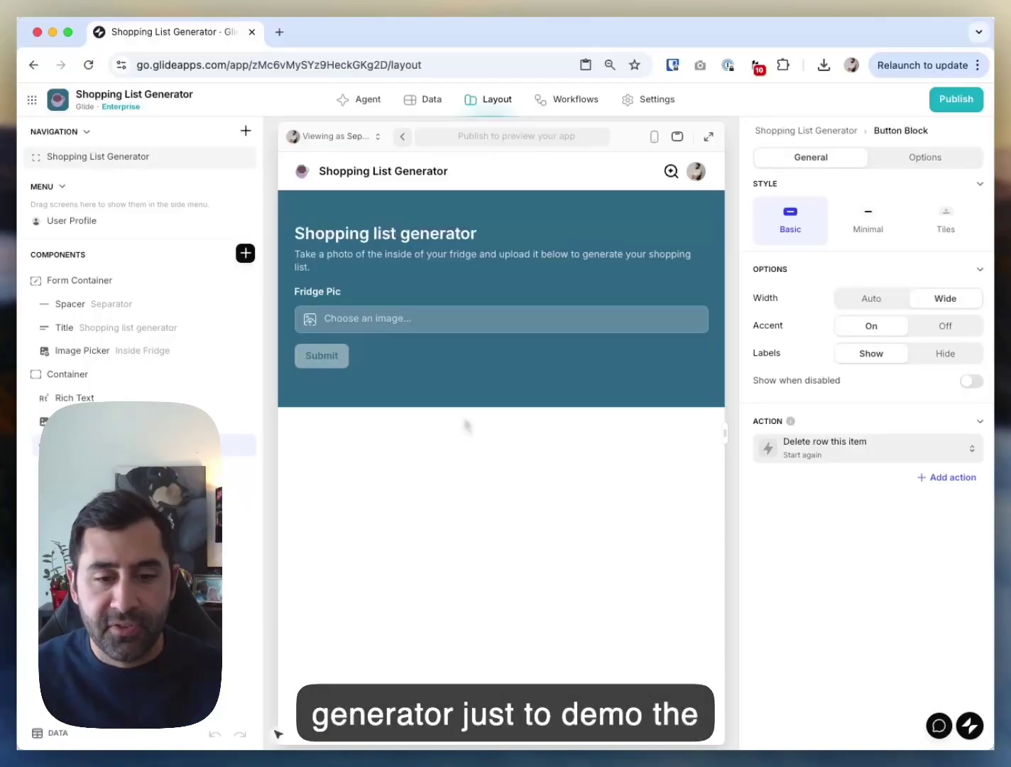
- Upload the inside-fridge photo to Fridge Pic and submit it to generate the shopping list
{"action": "left_click", "coordinate": [451, 320]}
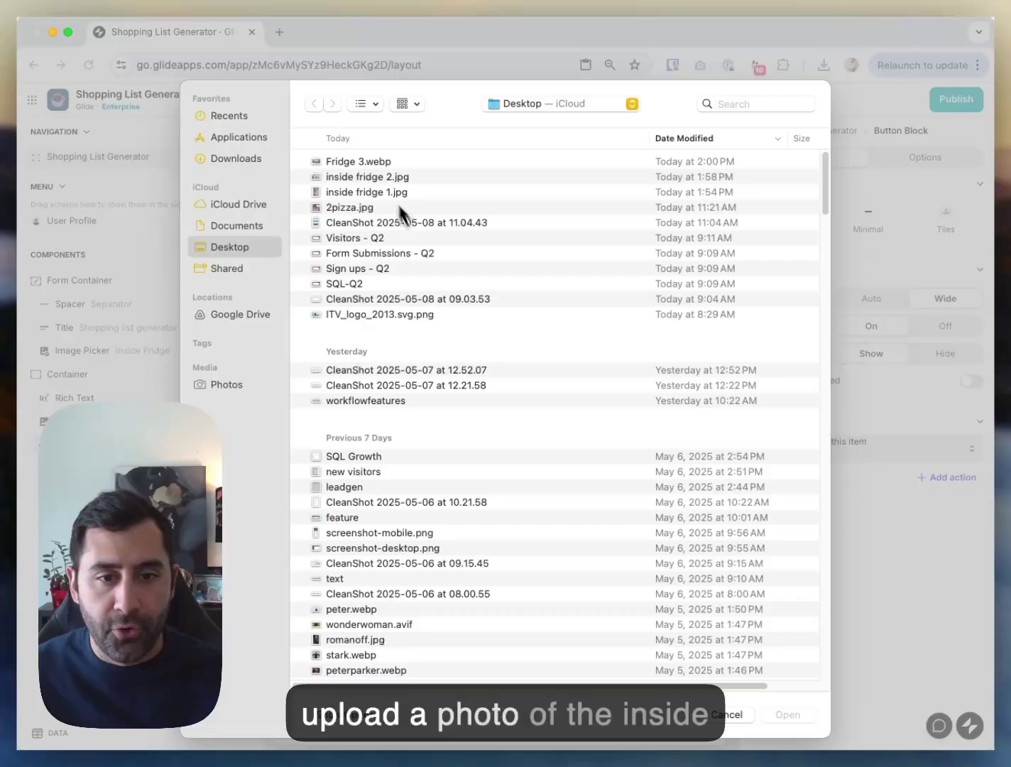
{"action": "double_click", "coordinate": [379, 194]}
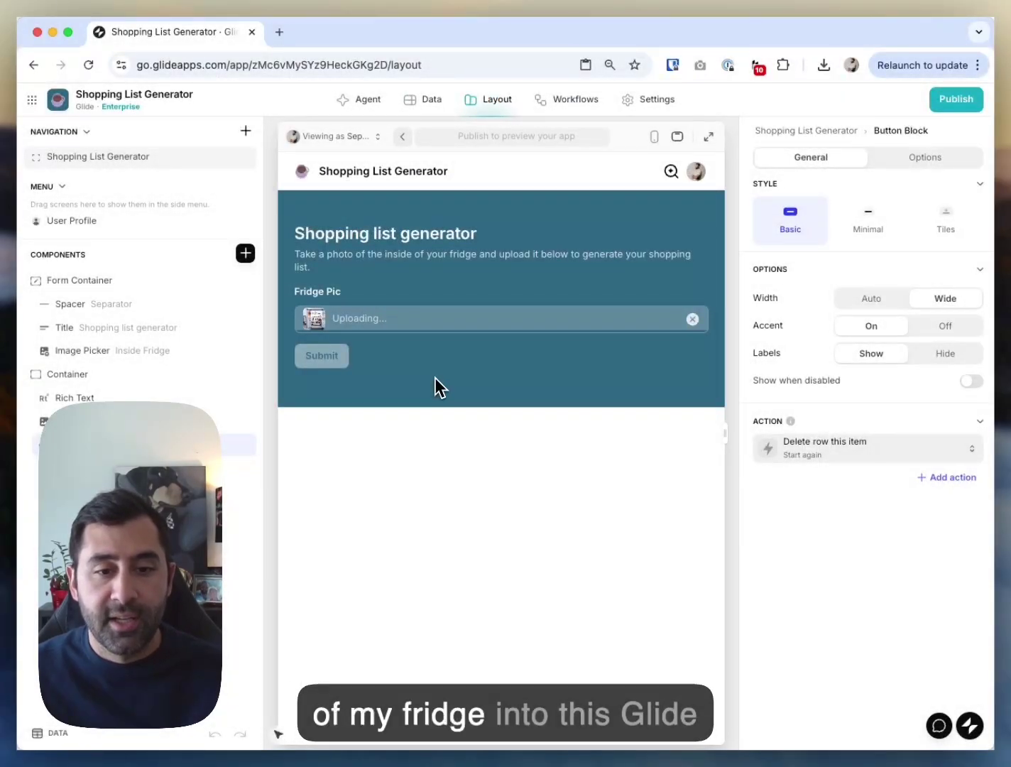
{"action": "left_click", "coordinate": [324, 355]}
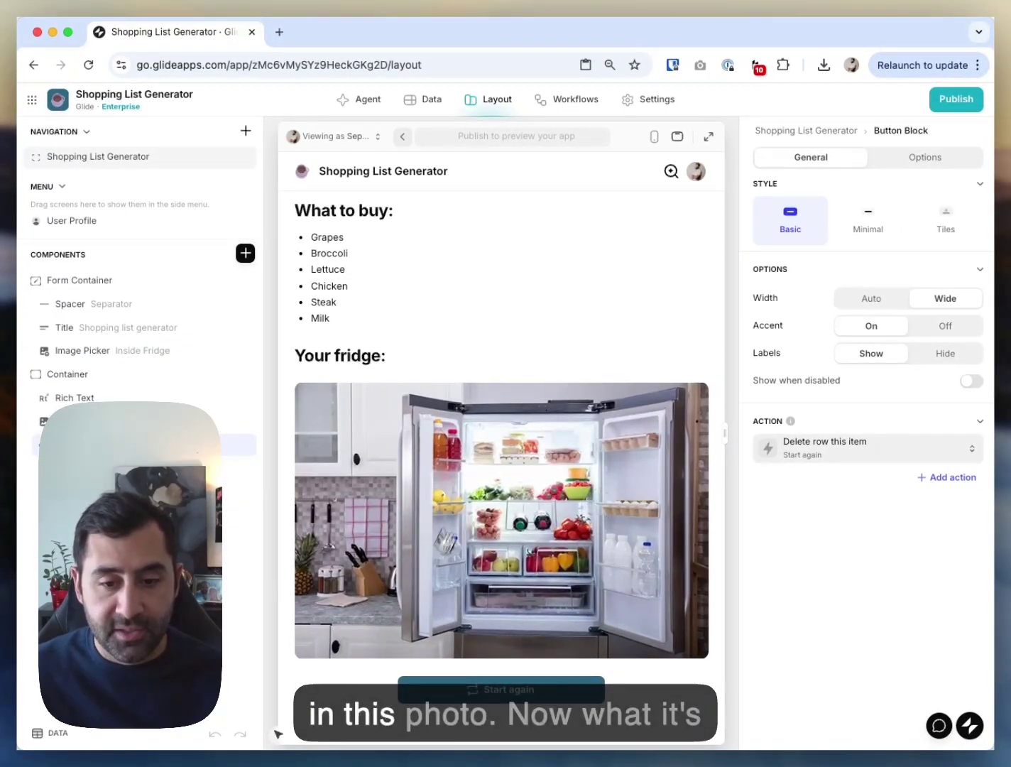
{"action": "left_click", "coordinate": [696, 171]}
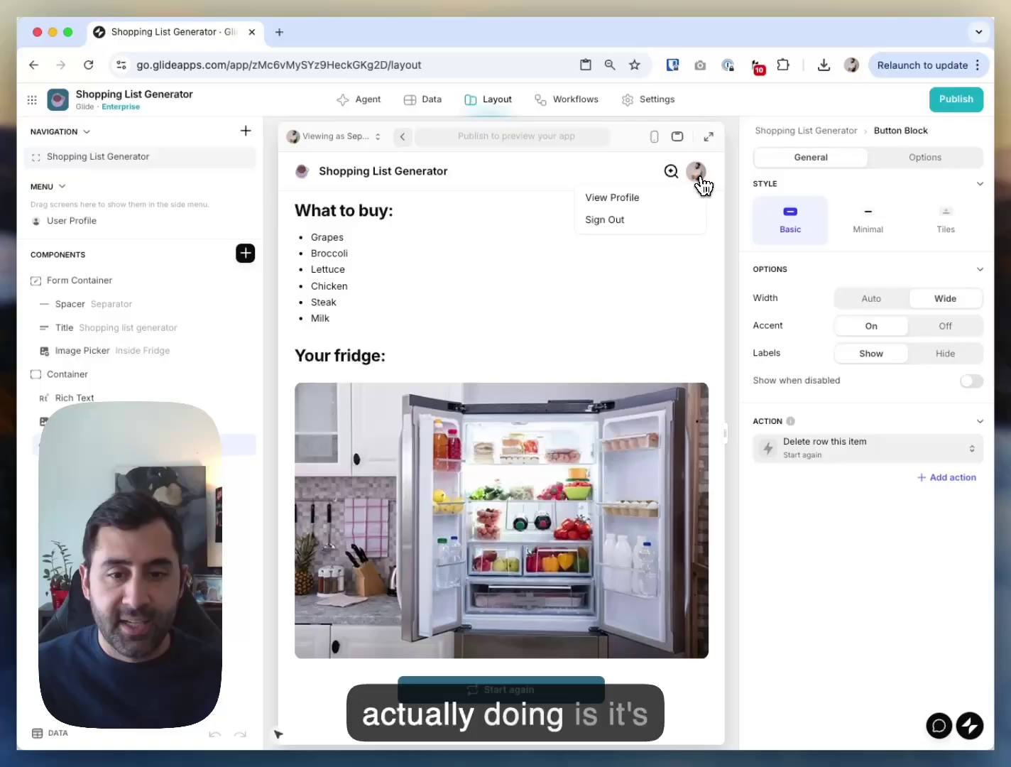
{"action": "left_click", "coordinate": [625, 200]}
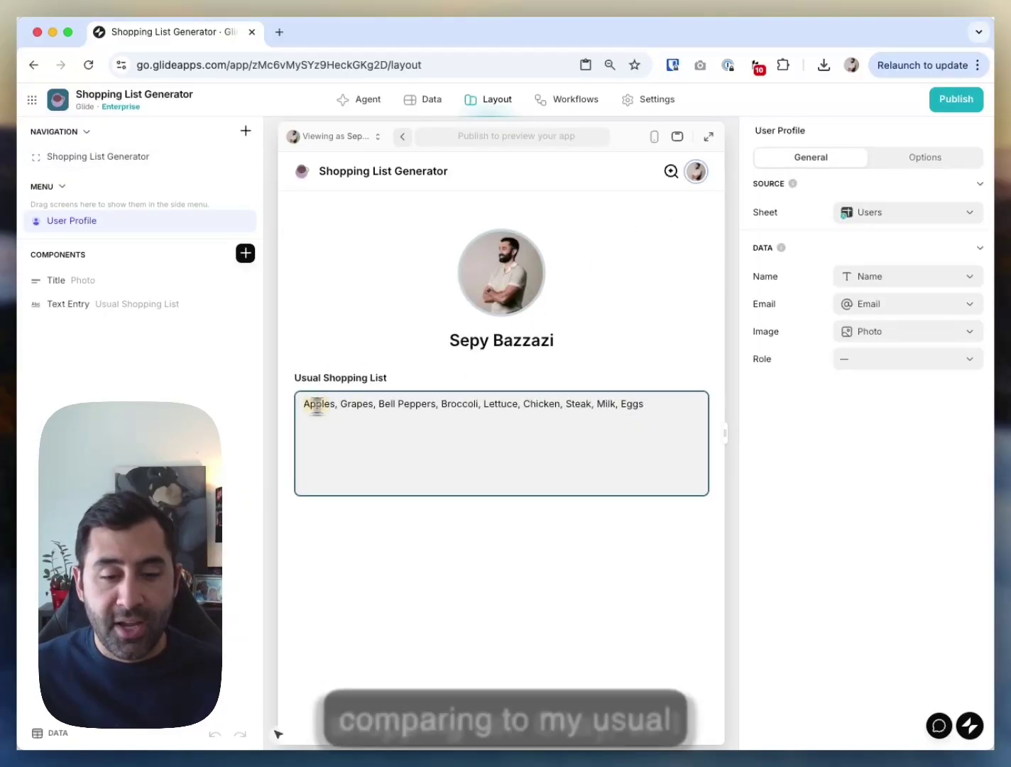
{"action": "left_click_drag", "start_coordinate": [306, 404], "coordinate": [609, 403]}
{"action": "left_click", "coordinate": [657, 404]}
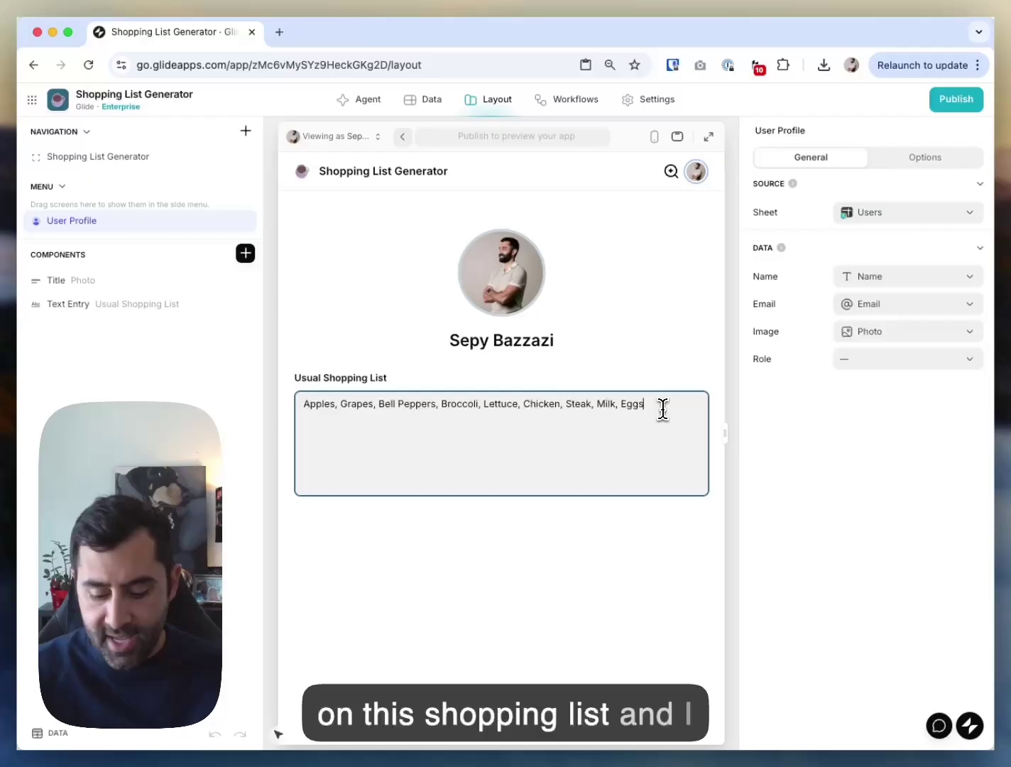
{"action": "type", "text": ","}
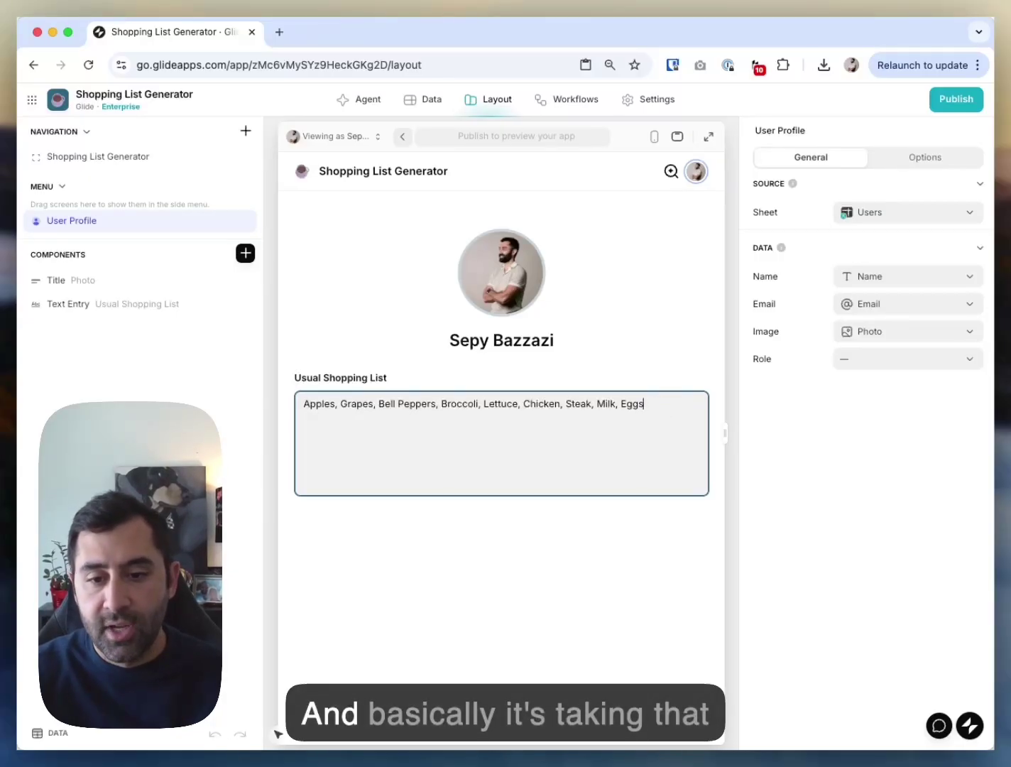
{"action": "left_click", "coordinate": [403, 137]}
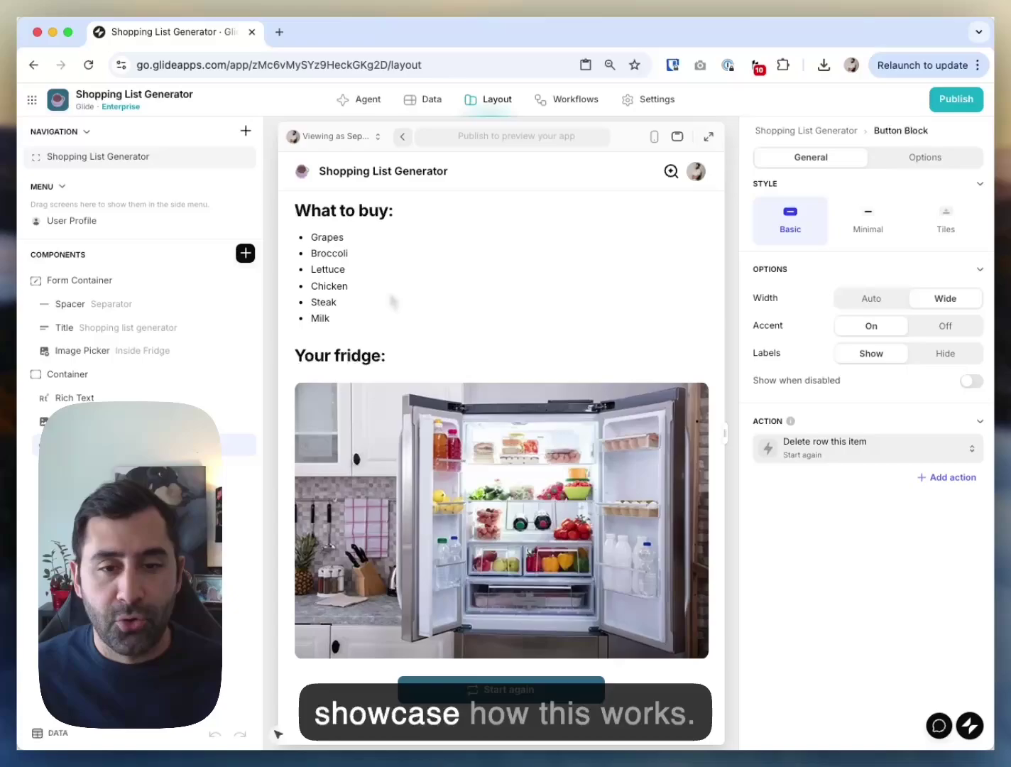
- Show the data tables and open the Whats in Fridge? column's settings
{"action": "left_click", "coordinate": [426, 99]}
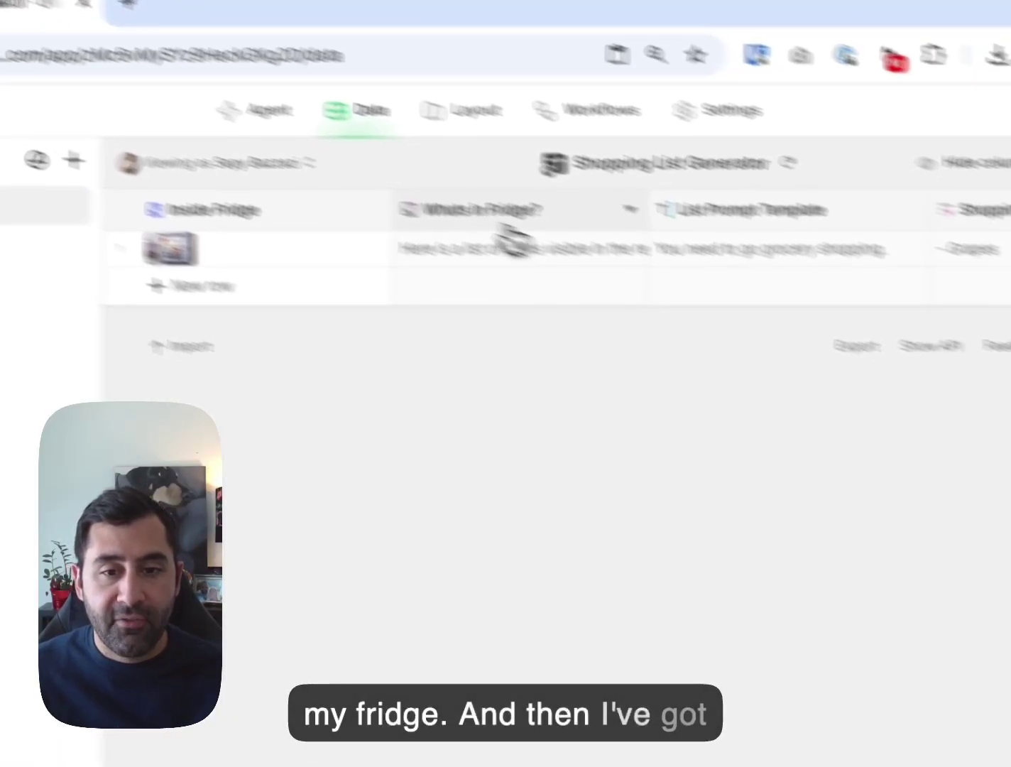
{"action": "left_click", "coordinate": [593, 250]}
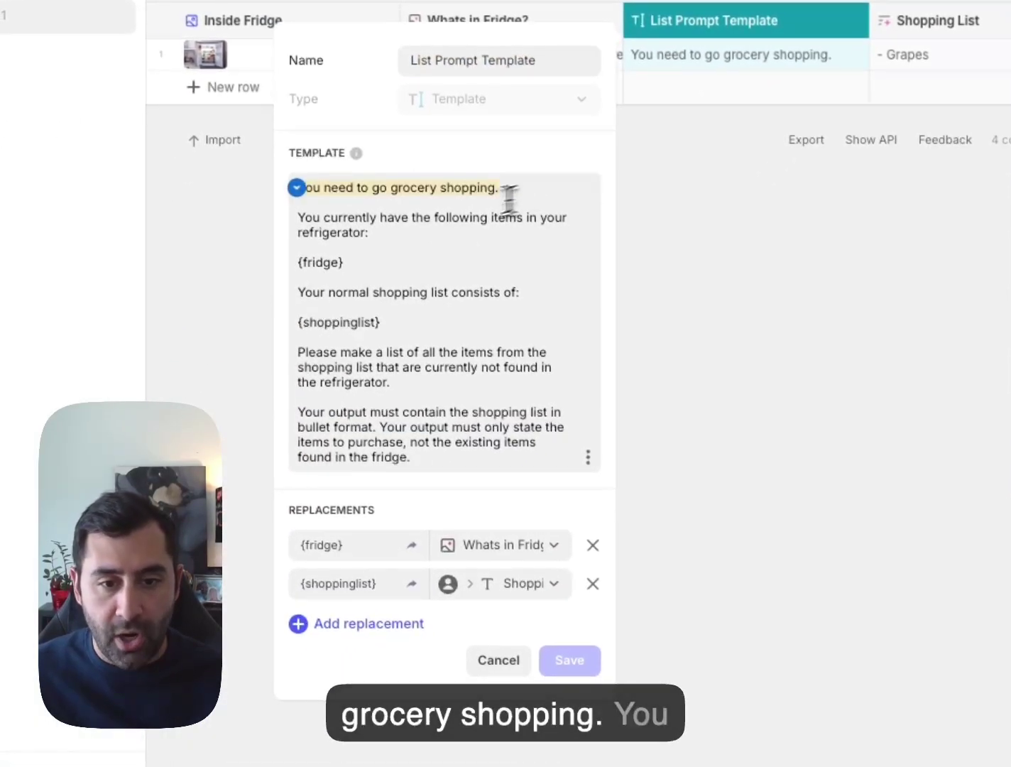
- Highlight the {fridge} placeholder and normal shopping list line in the List Prompt Template, then cancel
{"action": "left_click", "coordinate": [418, 222]}
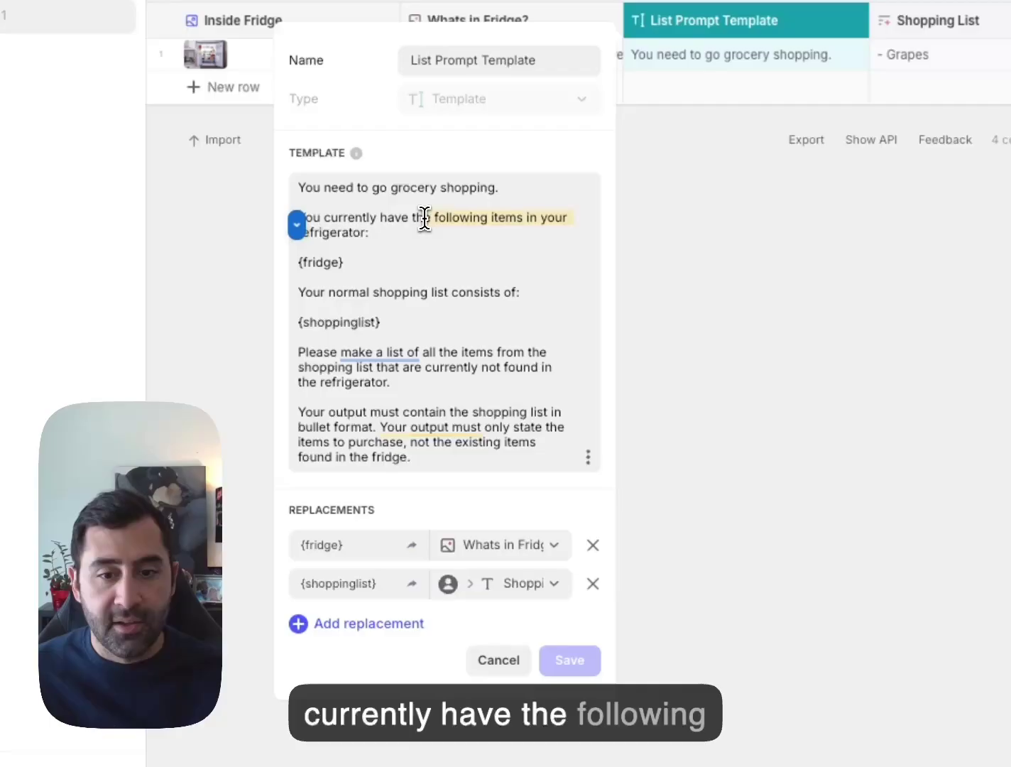
{"action": "left_click_drag", "start_coordinate": [298, 263], "coordinate": [344, 263]}
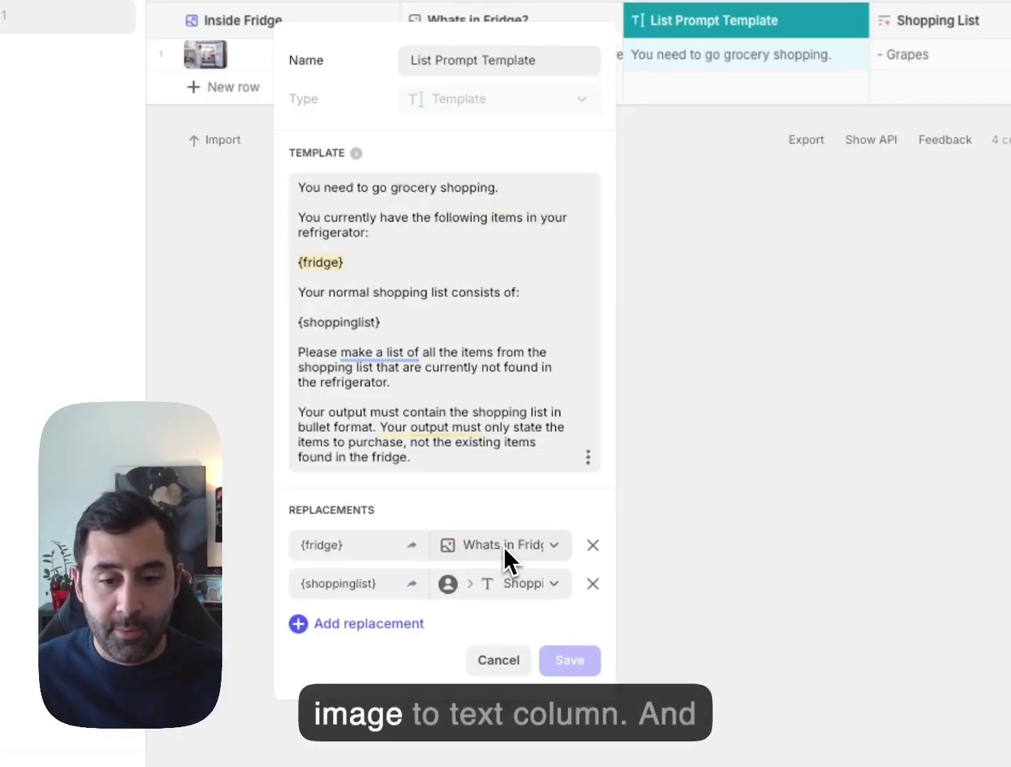
{"action": "left_click", "coordinate": [475, 292]}
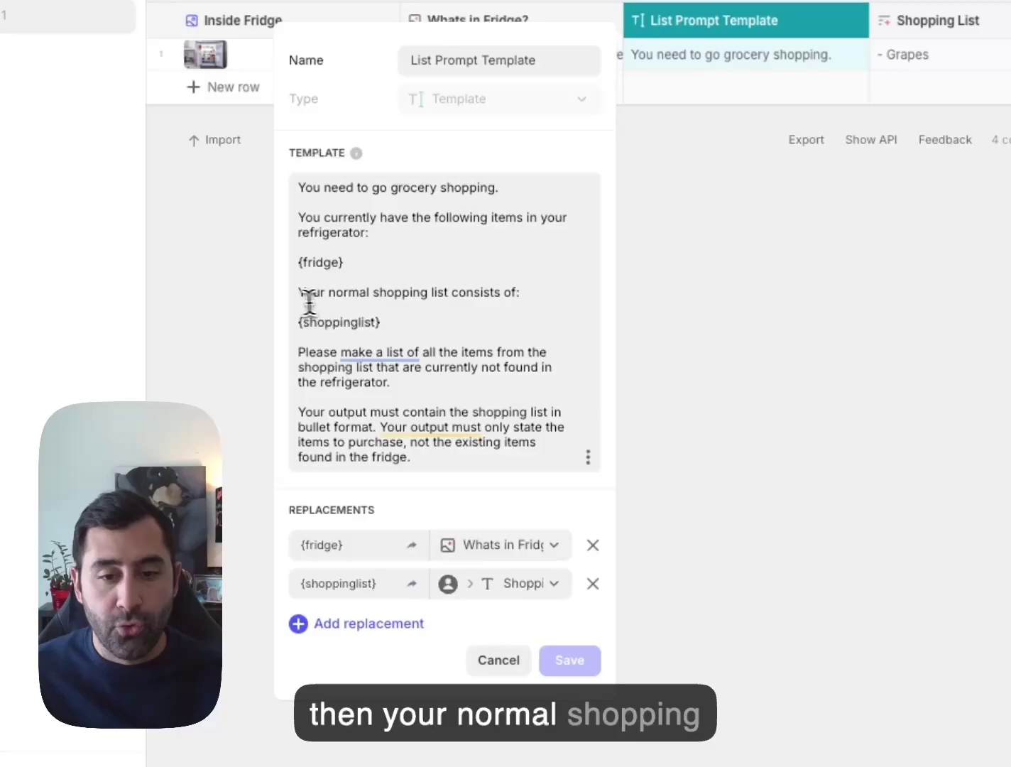
{"action": "left_click_drag", "start_coordinate": [298, 293], "coordinate": [518, 293]}
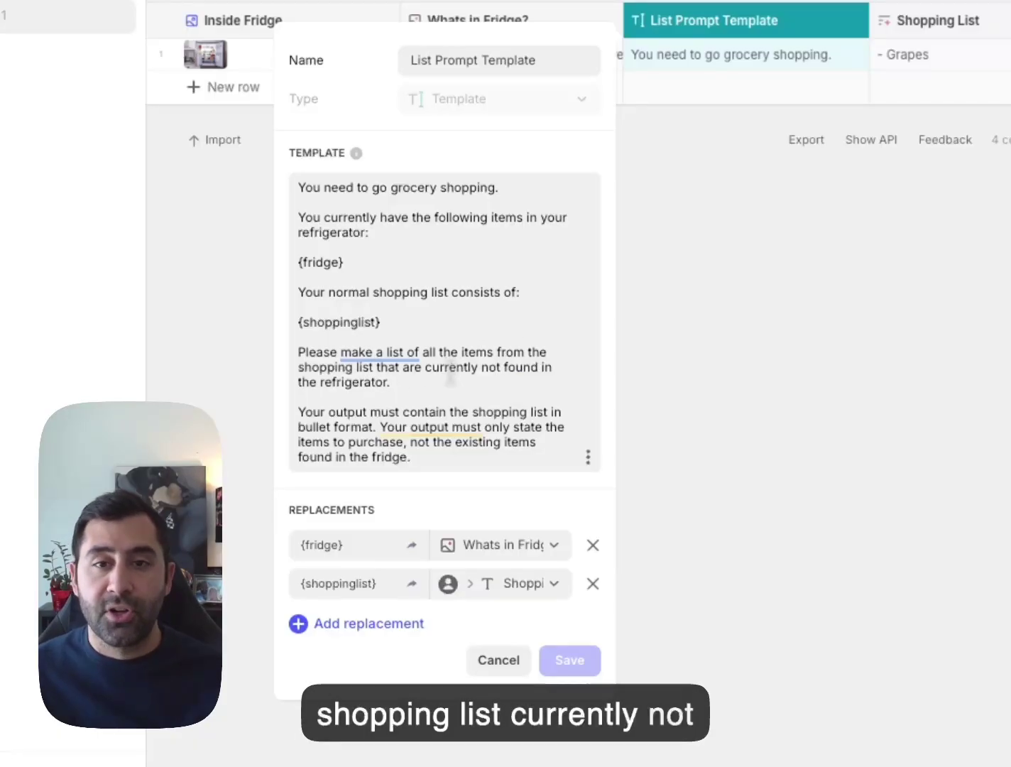
{"action": "left_click", "coordinate": [497, 661]}
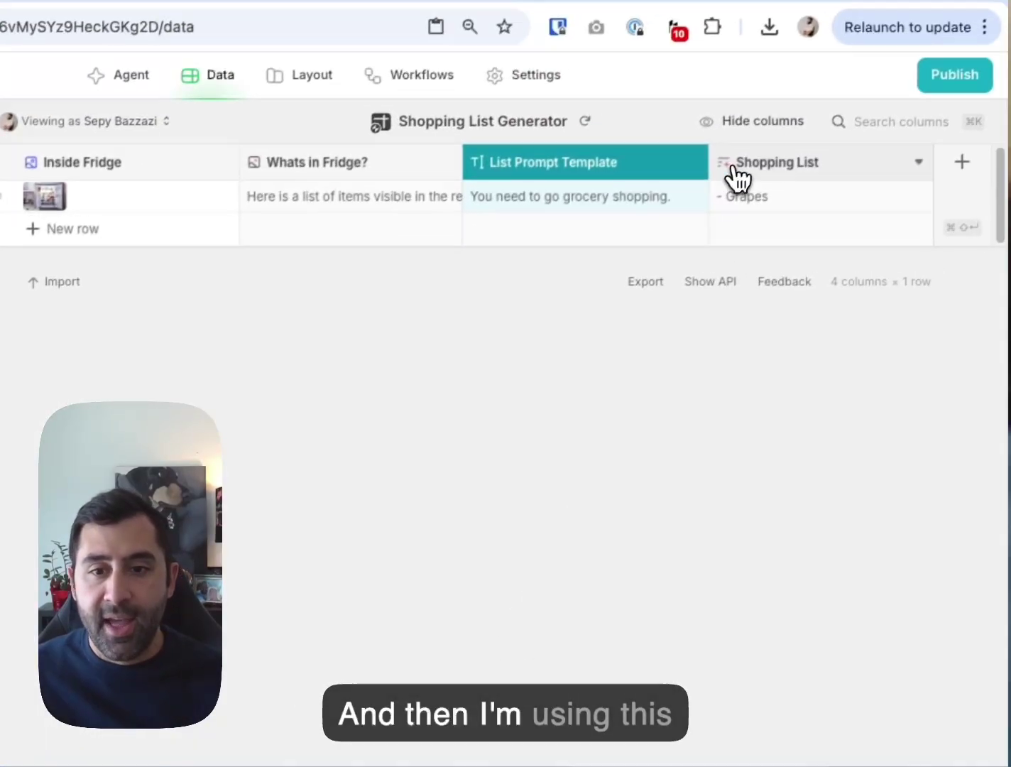
{"action": "mouse_move", "coordinate": [576, 171]}
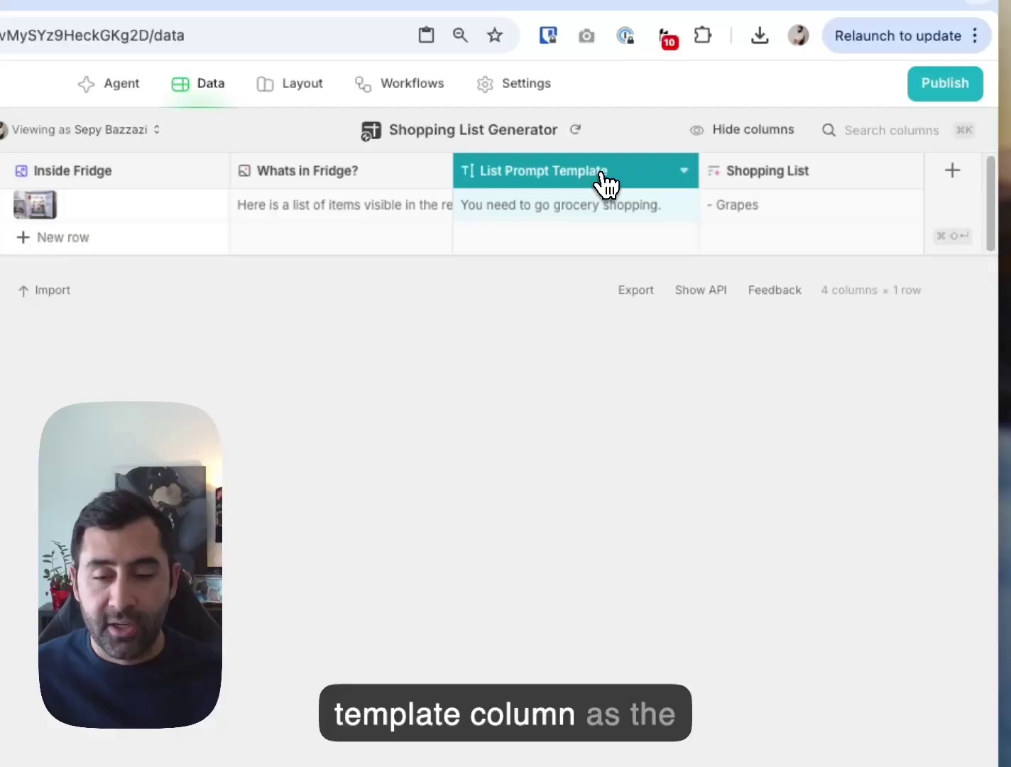
- View and cancel the Shopping List column settings, then return to the Layout preview
{"action": "left_click", "coordinate": [768, 188]}
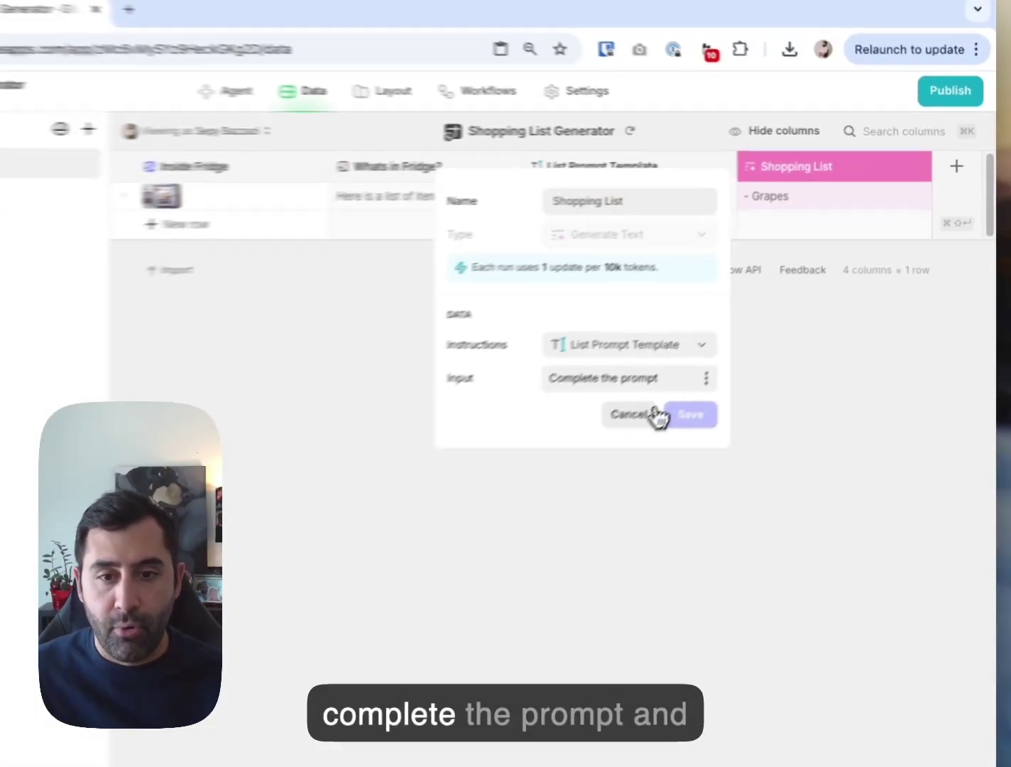
{"action": "left_click", "coordinate": [644, 456]}
{"action": "left_click", "coordinate": [482, 99]}
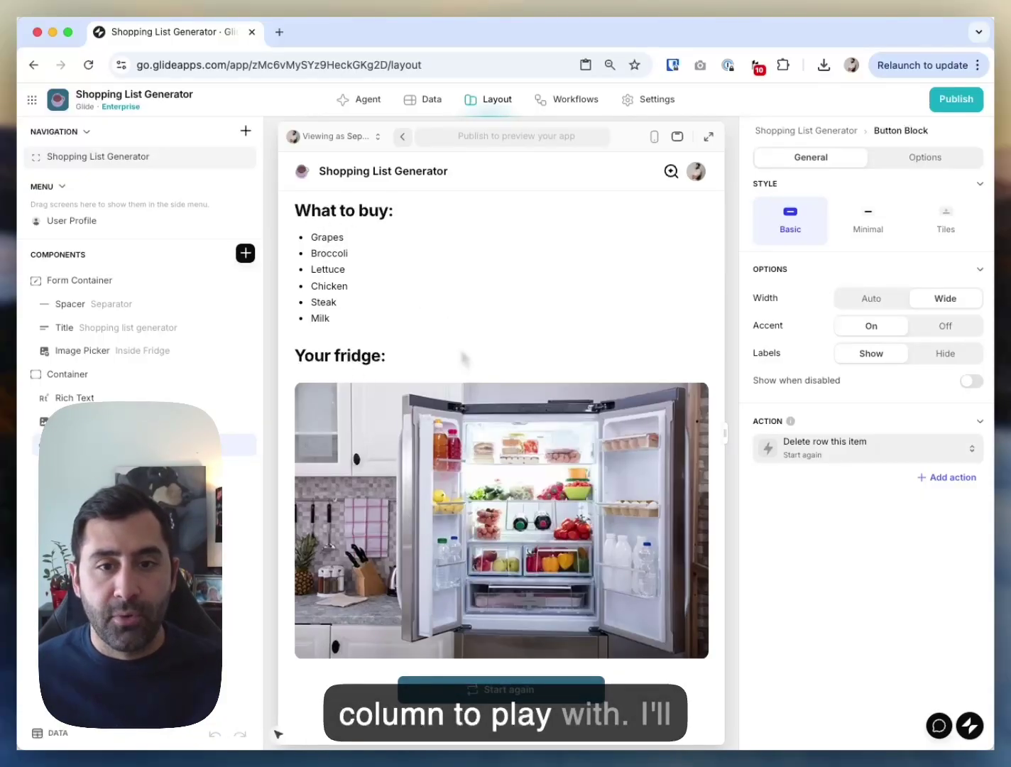
- Expand the Whats in Fridge? cell in the data table to read the detected items
{"action": "left_click", "coordinate": [431, 98]}
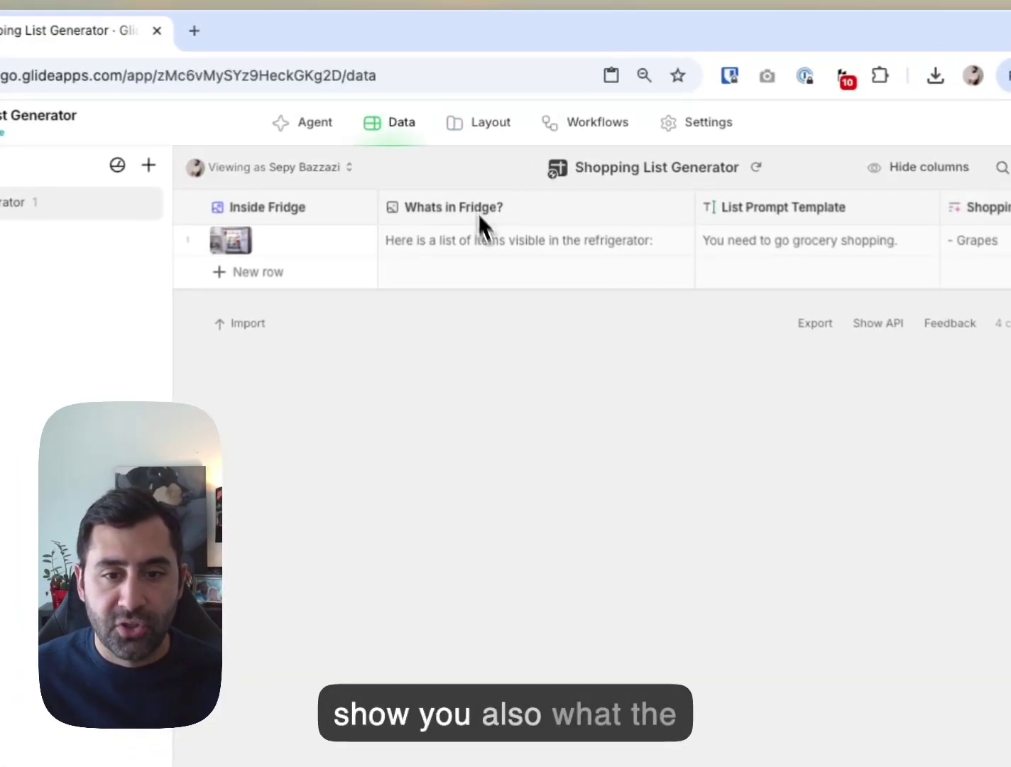
{"action": "left_click", "coordinate": [474, 242]}
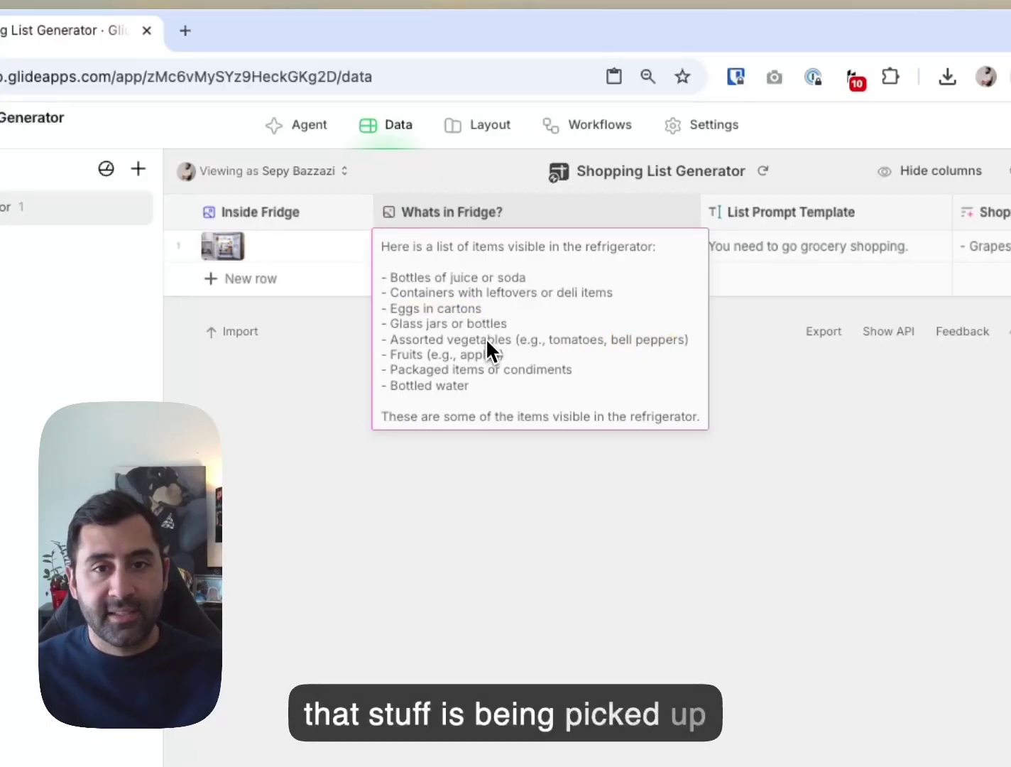
{"action": "left_click", "coordinate": [530, 475]}
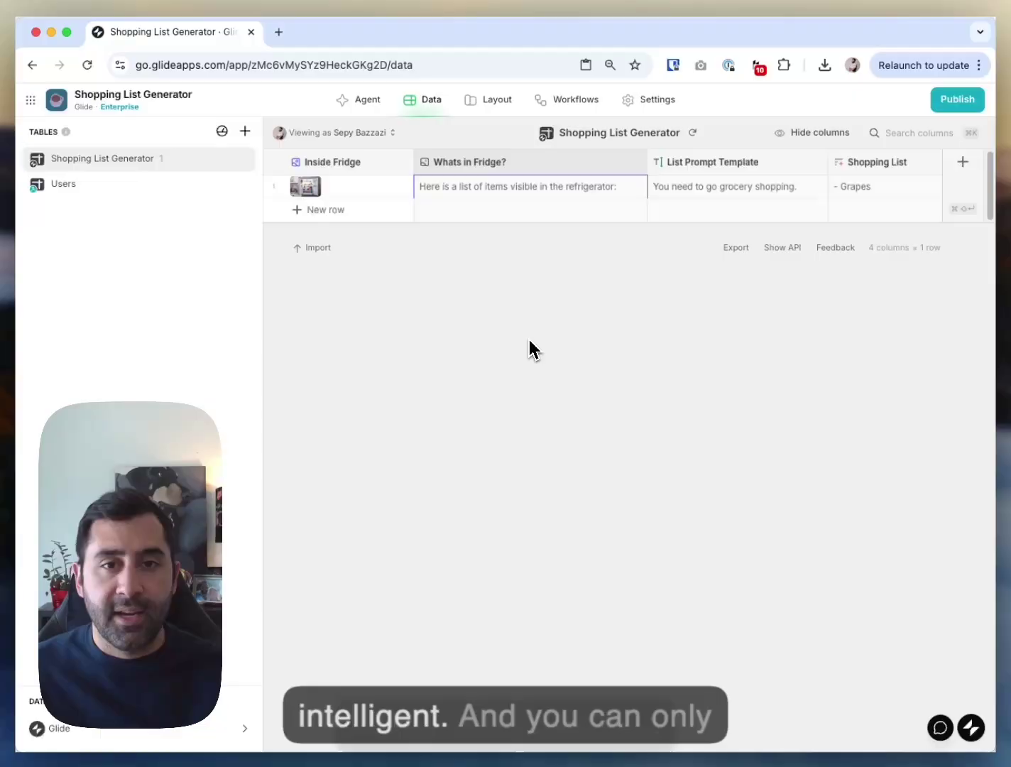